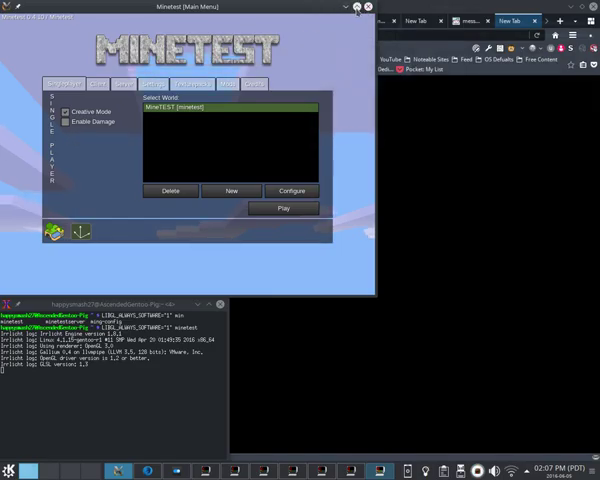
- Maximize the Minetest window and play the creative world MineTEST
click(356, 8)
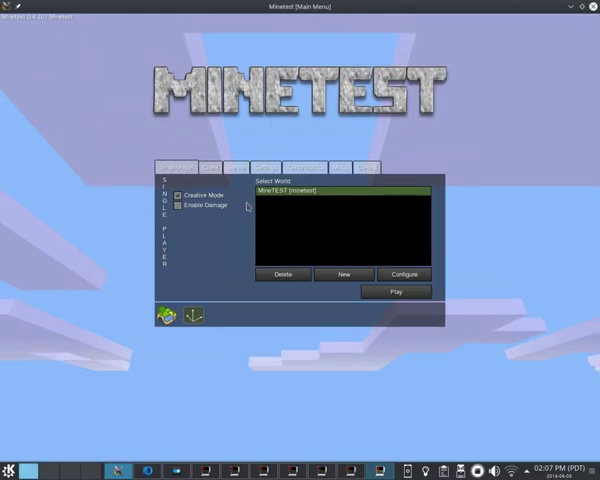
click(398, 293)
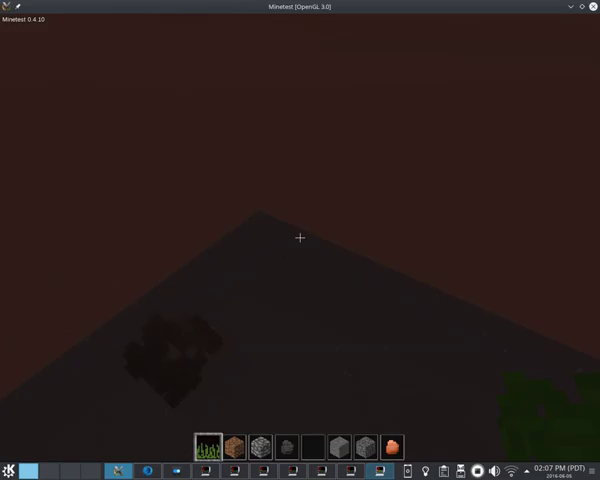
- Switch through the hotbar to the empty fifth slot while exploring the hillside
key(2)
key(5)
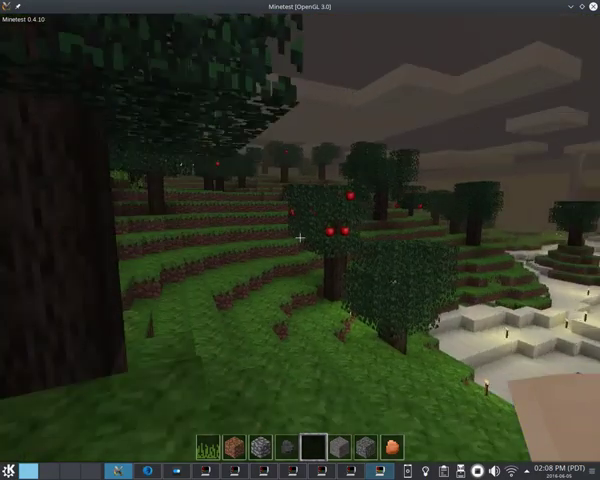
- Walk up the grassy terraces among the apple trees toward the dirt wall at minimum view range
key(w)
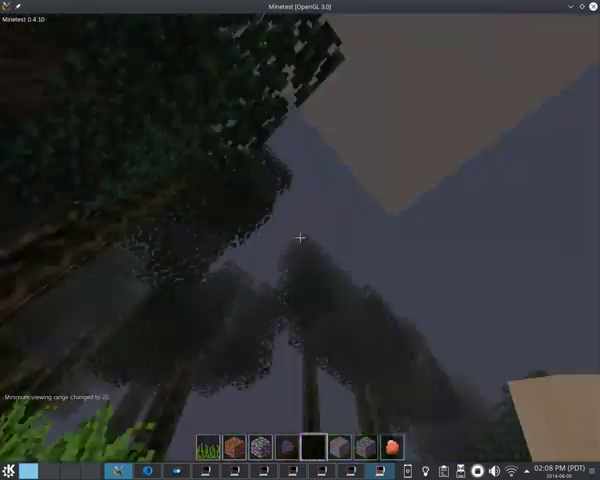
key(w)
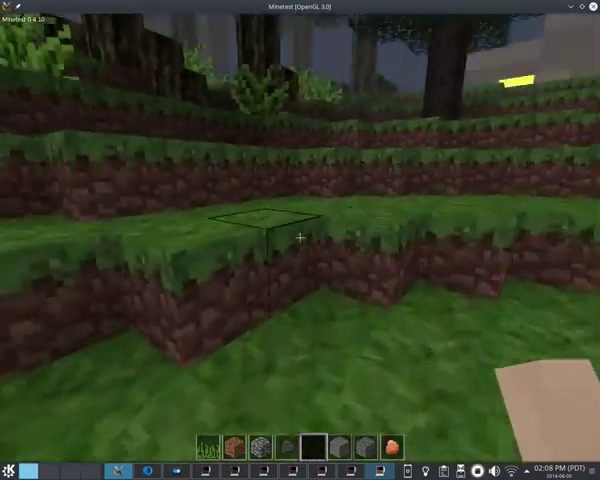
key(w)
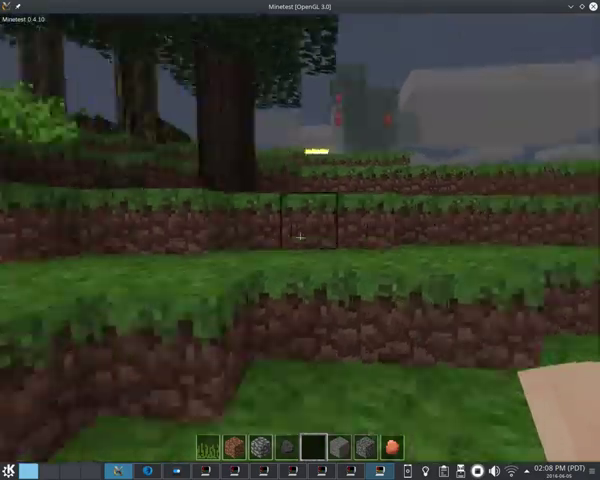